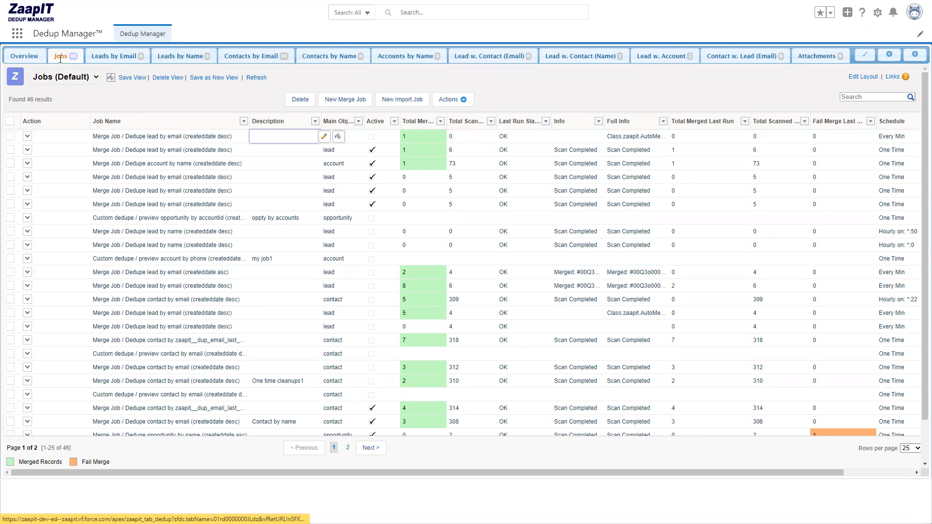
# Start a new mass merge job with Account as the main object.
pyautogui.click(338, 103)
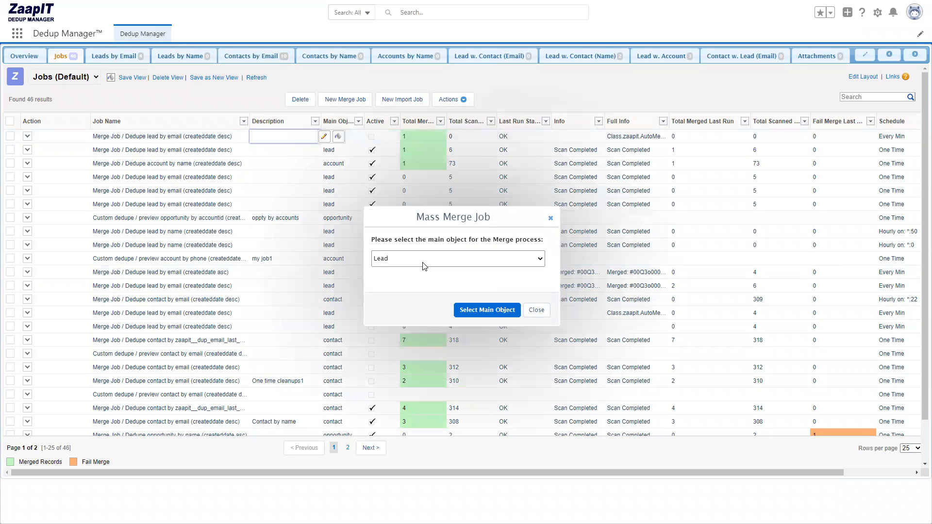
pyautogui.click(423, 266)
pyautogui.scroll(-8, 447, 317)
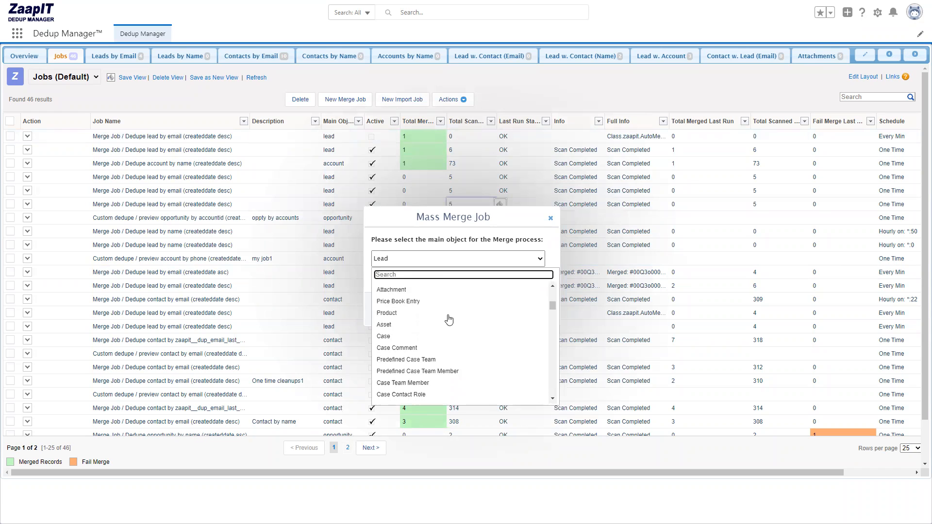
pyautogui.scroll(6, 449, 319)
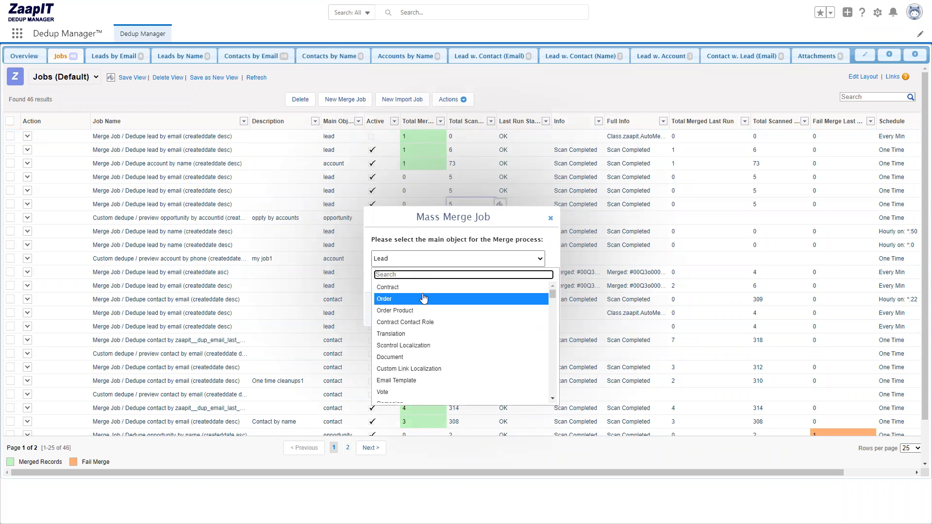
pyautogui.write('account')
pyautogui.click(388, 287)
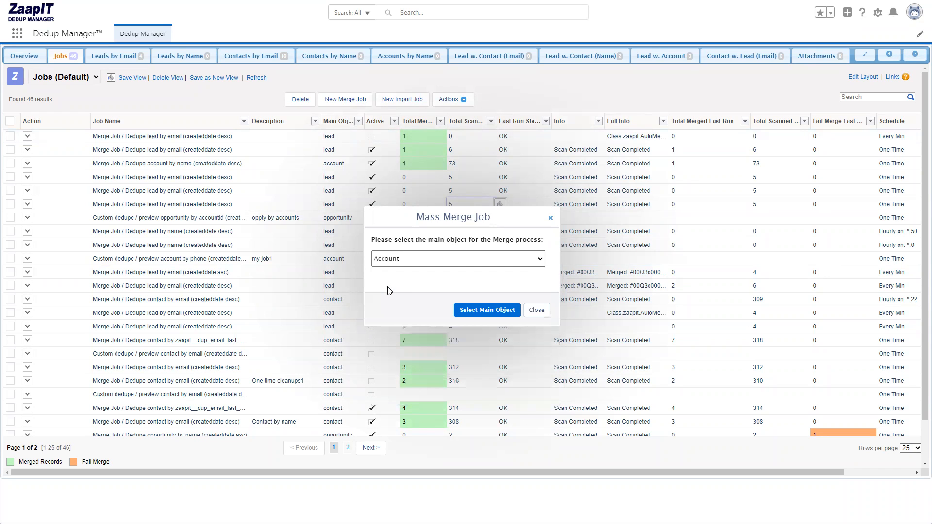
pyautogui.click(478, 310)
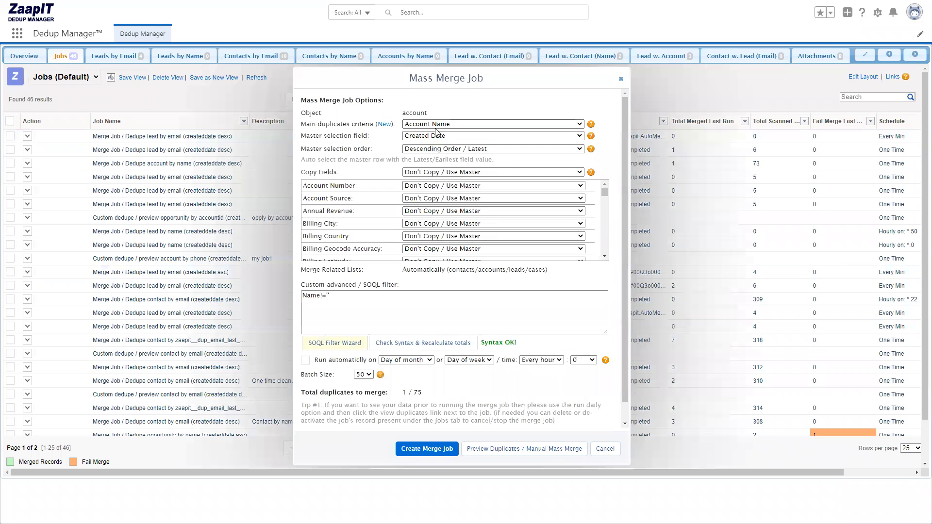
# Copy the Getting Started Guide's formula for the 2 first words in the account name with common suffixes removed, and put the guide away.
pyautogui.click(439, 126)
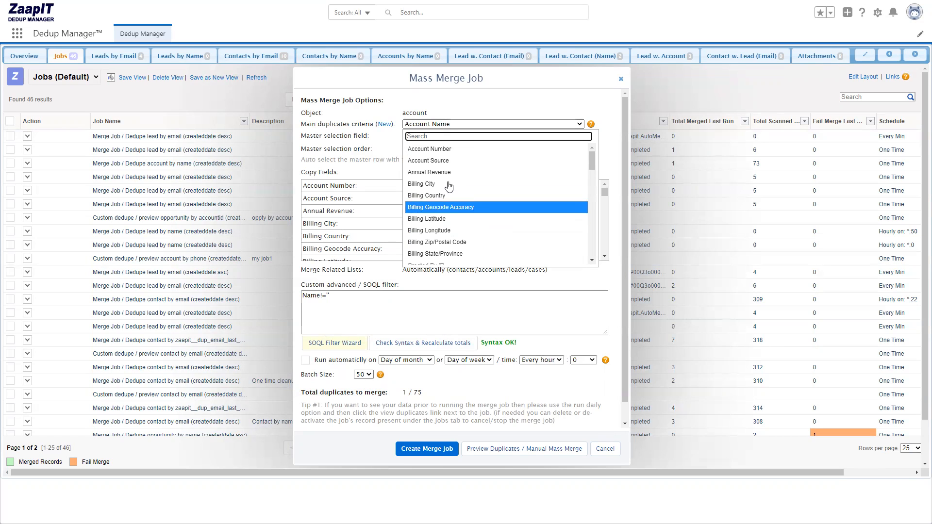
pyautogui.click(388, 142)
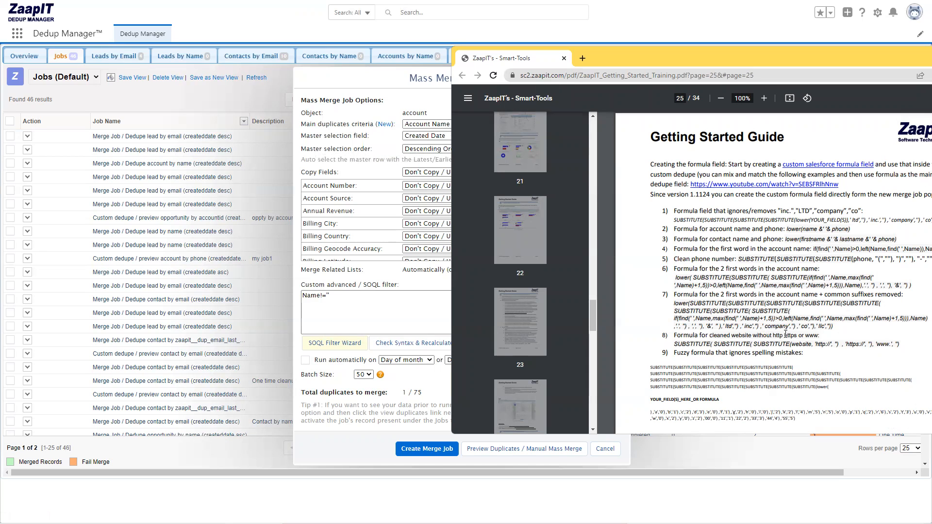
pyautogui.moveTo(840, 326); pyautogui.dragTo(668, 295)
pyautogui.hotkey('ctrl', 'c')
pyautogui.click(711, 313)
pyautogui.moveTo(784, 60); pyautogui.dragTo(648, 48)
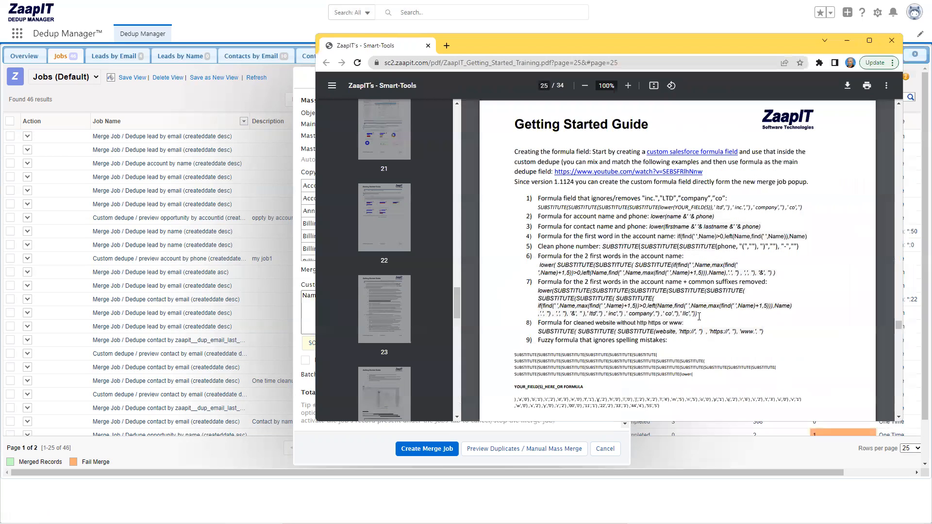
pyautogui.moveTo(697, 314); pyautogui.dragTo(536, 294)
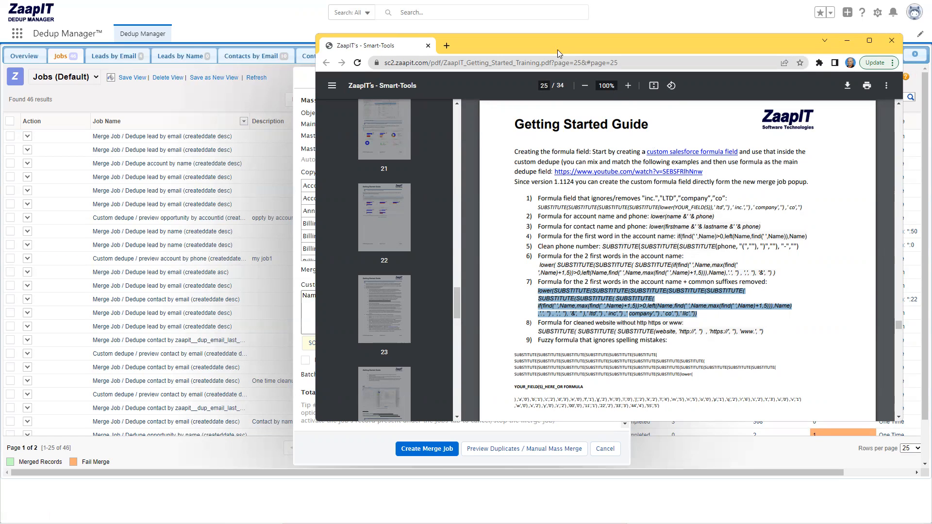
pyautogui.click(847, 40)
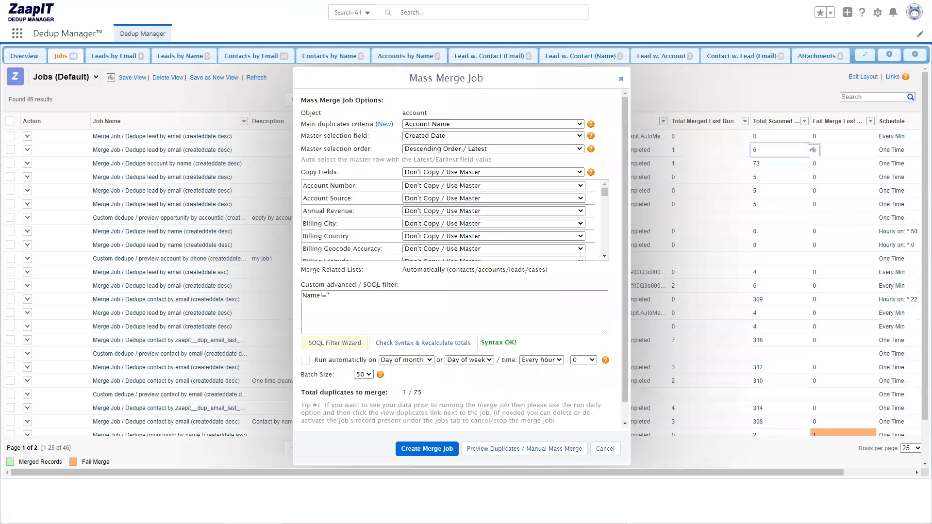
# Begin a new custom Account field for the duplicates criteria: a Formula field labelled "acc dedupe" with Text as its return type.
pyautogui.click(384, 125)
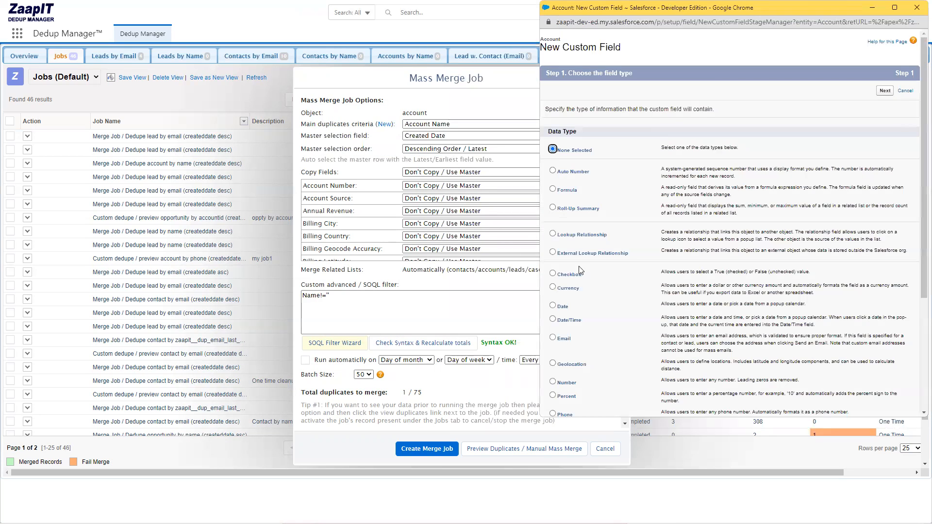
pyautogui.click(571, 191)
pyautogui.click(884, 90)
pyautogui.click(640, 113)
pyautogui.write('acc dedupe')
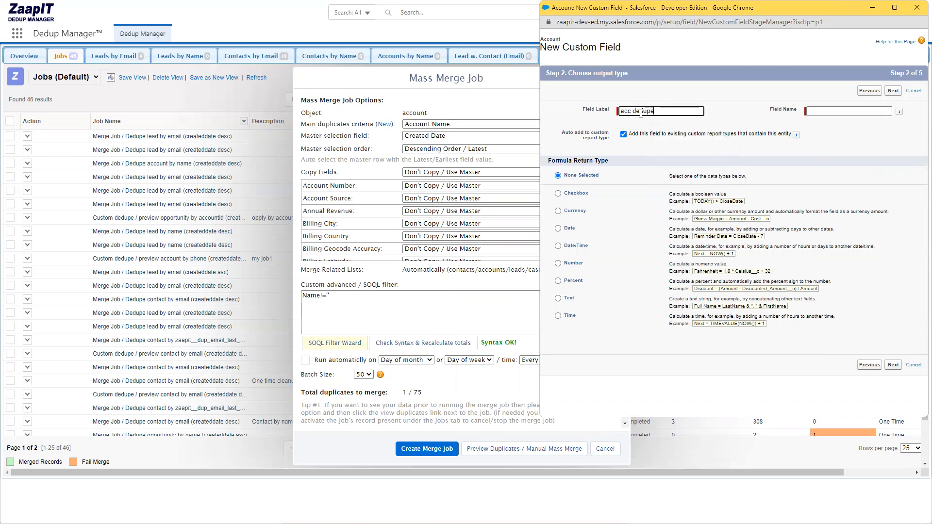
pyautogui.click(833, 111)
pyautogui.click(570, 302)
pyautogui.click(893, 90)
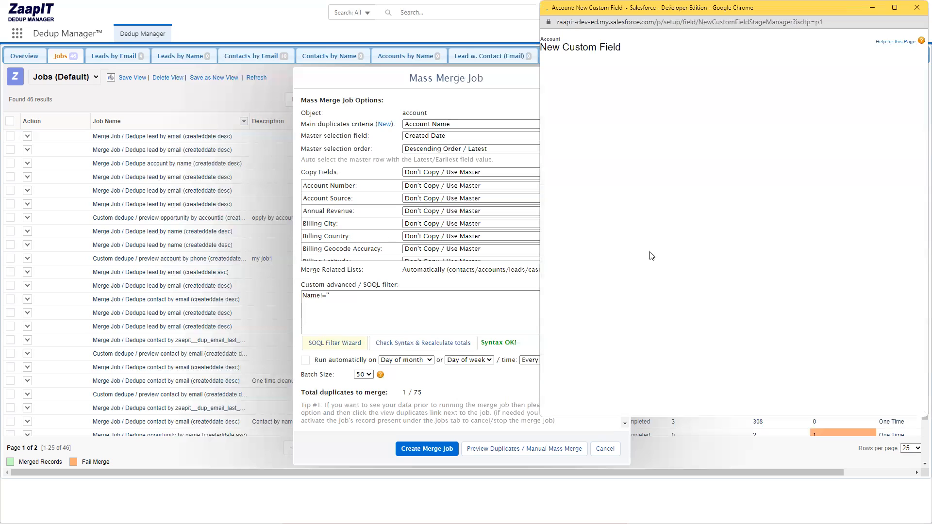
# Paste the copied account-name formula into the acc dedupe field, check its syntax and proceed to field-level security.
pyautogui.click(617, 270)
pyautogui.hotkey('ctrl', 'v')
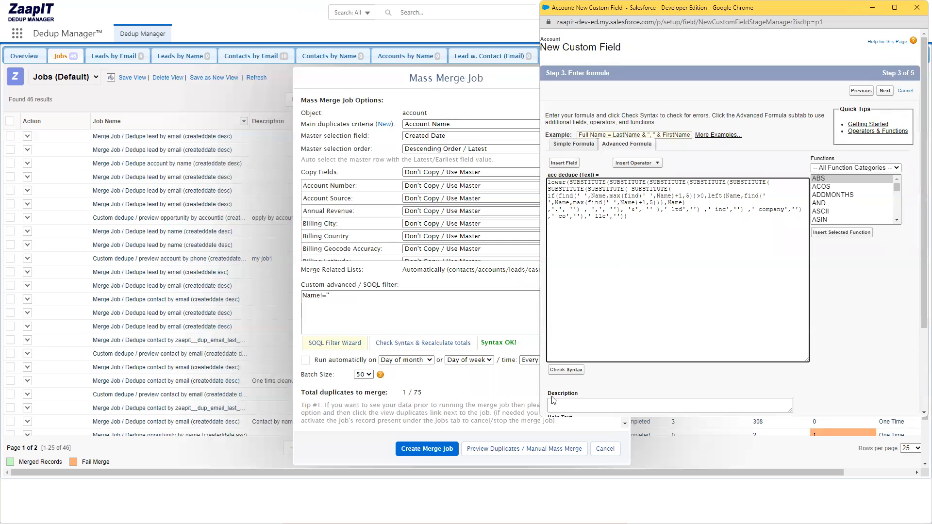
pyautogui.click(566, 370)
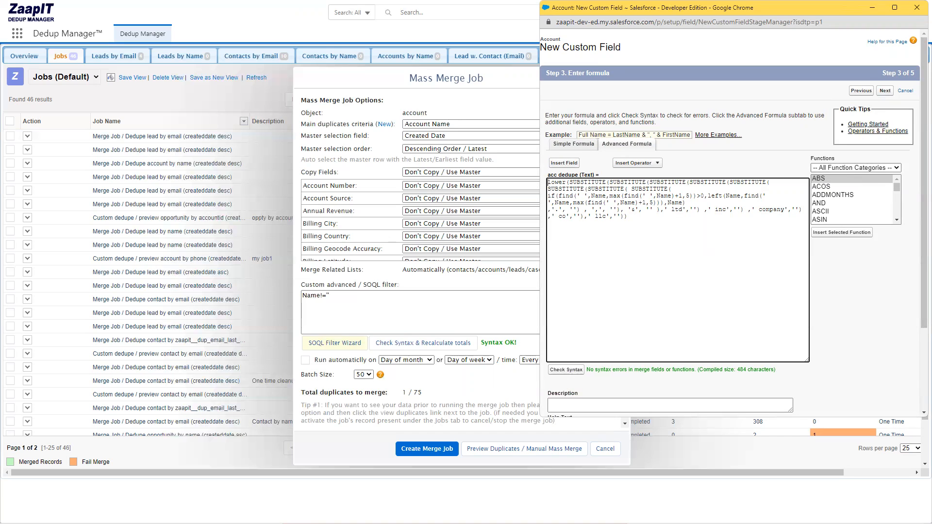
pyautogui.hotkey('alt', 'Tab')
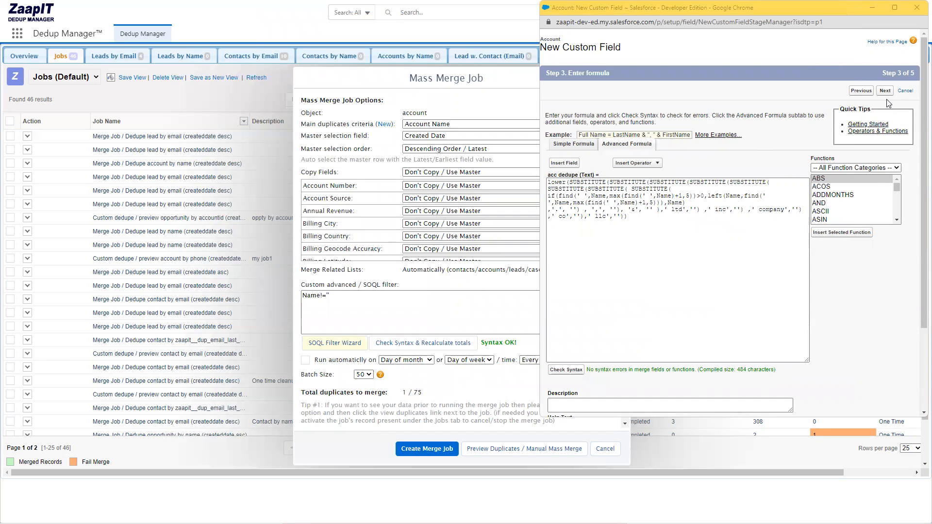
pyautogui.click(885, 91)
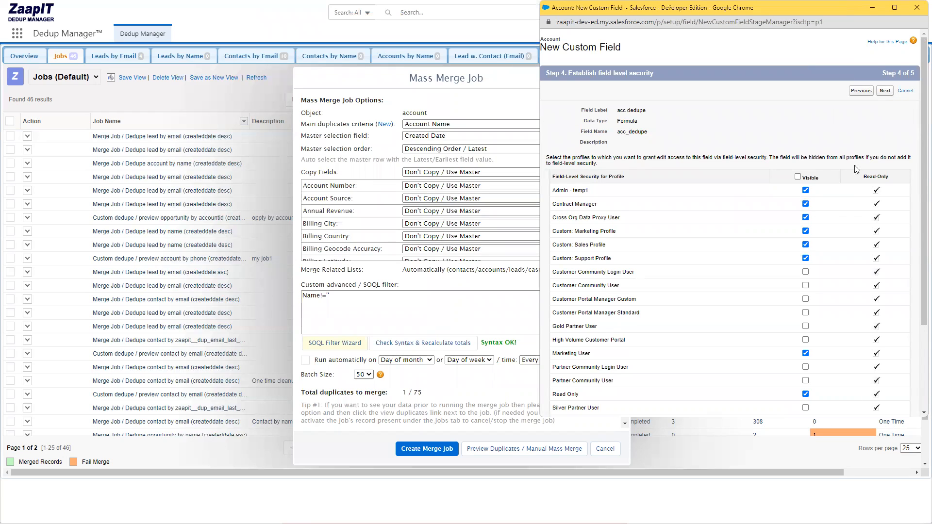
# Keep the preset field-level security, save the acc dedupe field and close the field setup window.
pyautogui.click(884, 92)
pyautogui.click(557, 192)
pyautogui.click(892, 286)
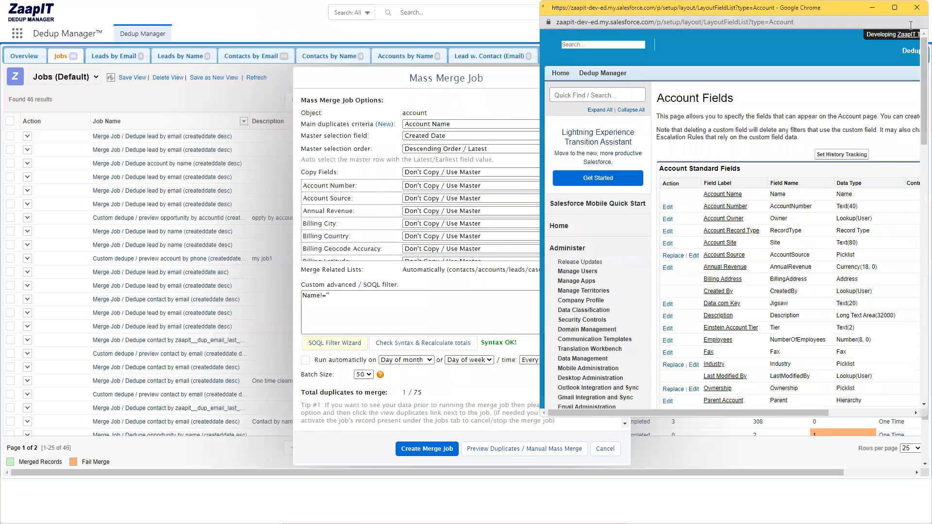
pyautogui.click(916, 8)
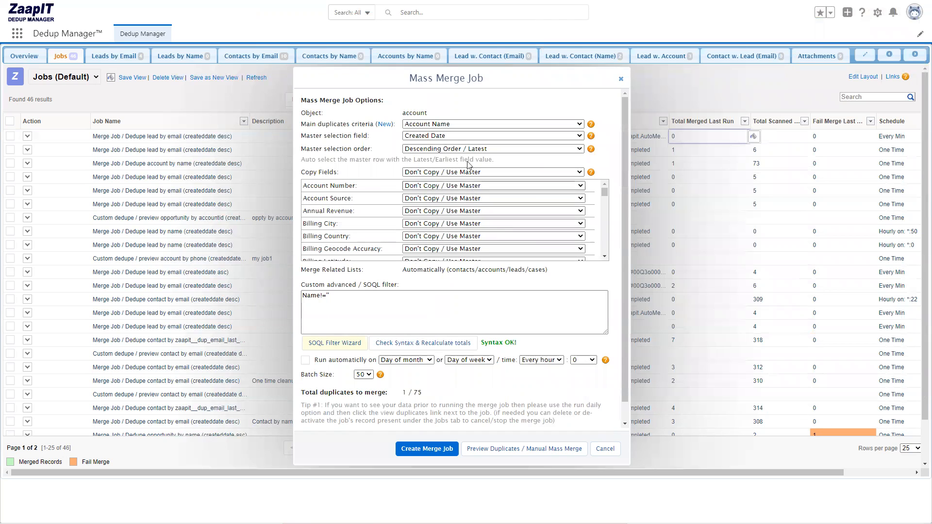
# Set the merge job's main duplicates criteria to acc dedupe and check the total duplicates to merge.
pyautogui.click(440, 125)
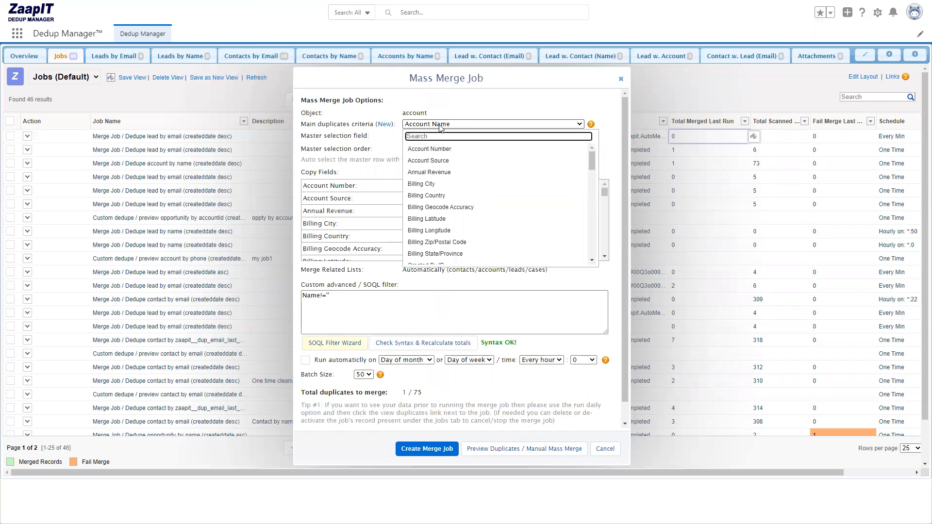
pyautogui.write('ded')
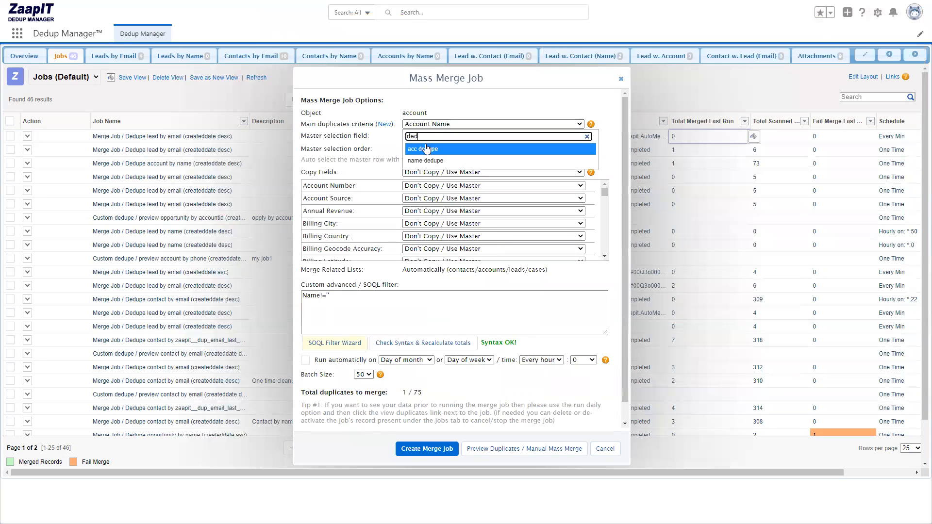
pyautogui.click(426, 149)
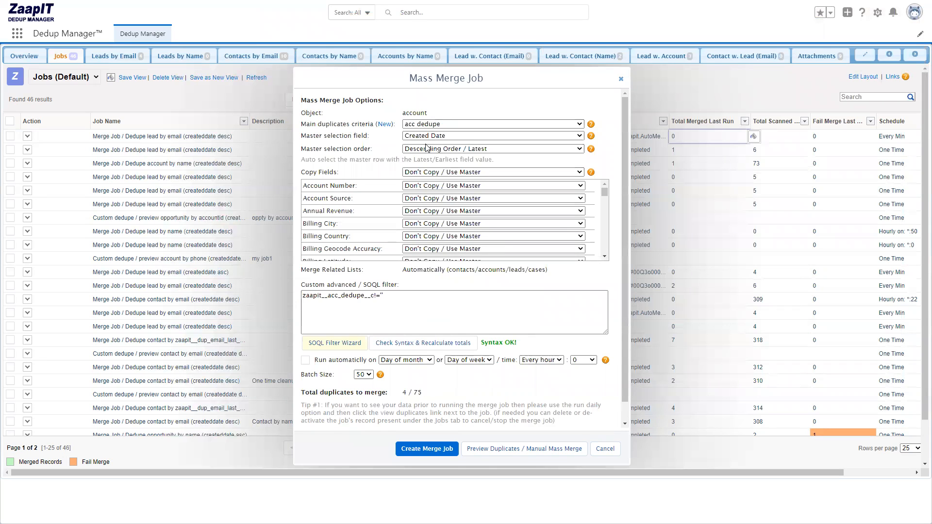
pyautogui.doubleClick(403, 392)
# Choose Created Date as the master selection field.
pyautogui.click(420, 140)
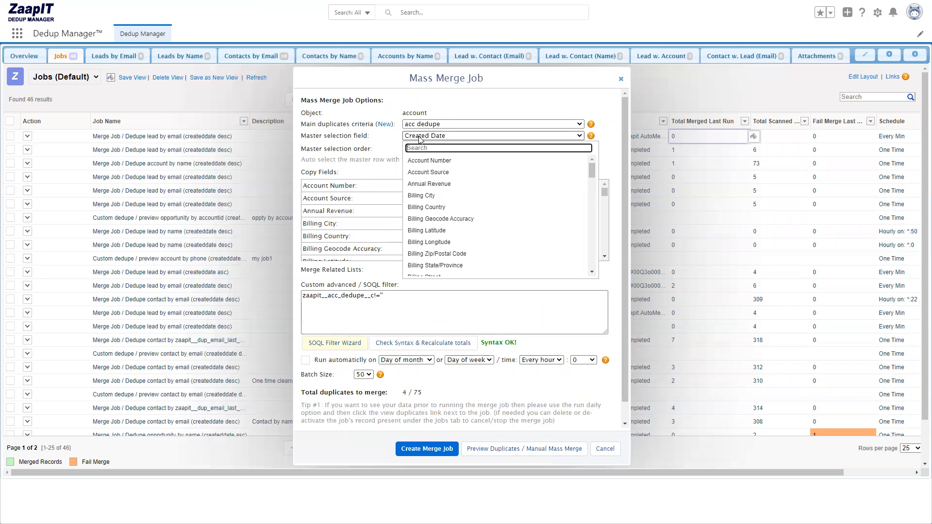
pyautogui.write('cre')
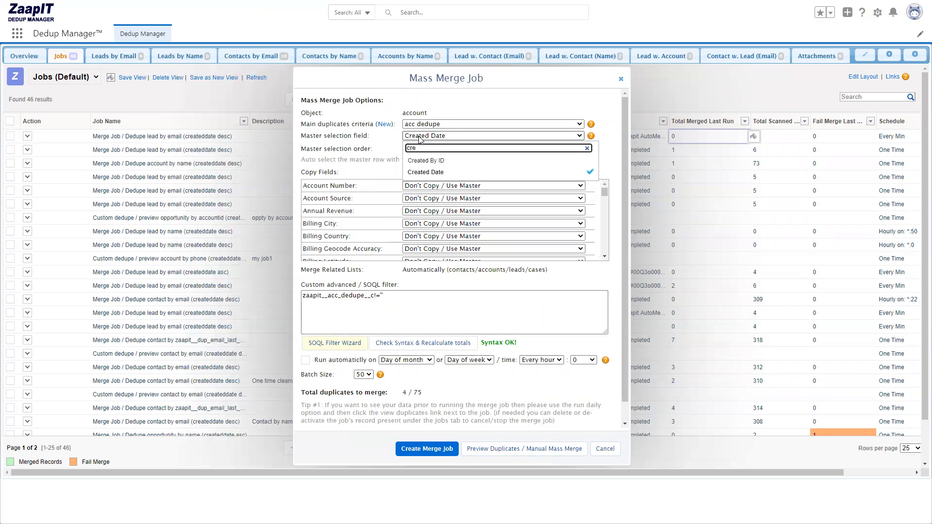
pyautogui.click(427, 172)
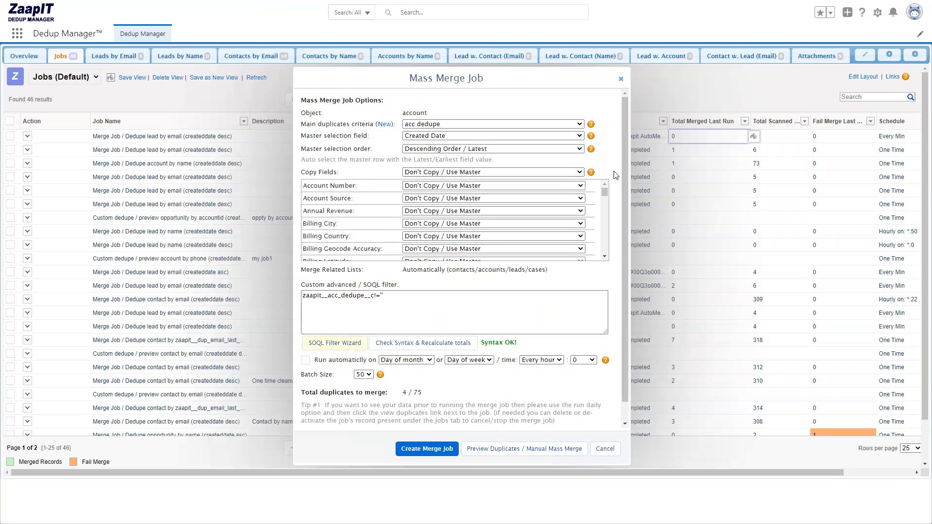
# Find the Account Phone copy field and set its rule to "Combine non-master with Account Description".
pyautogui.hotkey('ctrl', 'f')
pyautogui.write('phone')
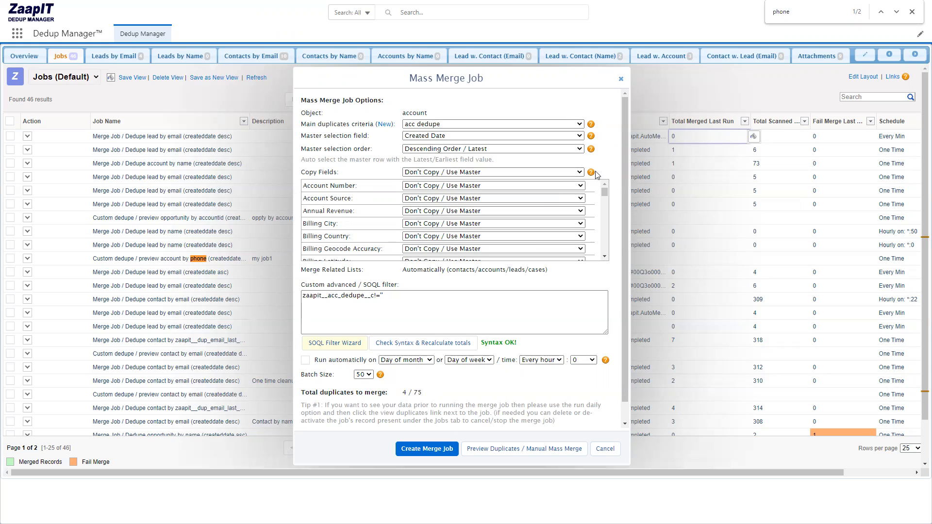
pyautogui.moveTo(591, 173)
pyautogui.press('Return')
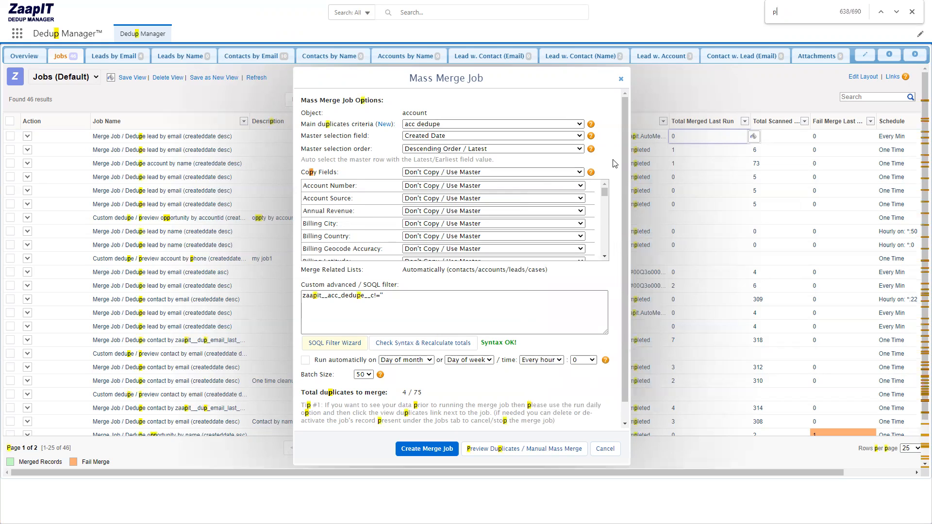
pyautogui.click(437, 221)
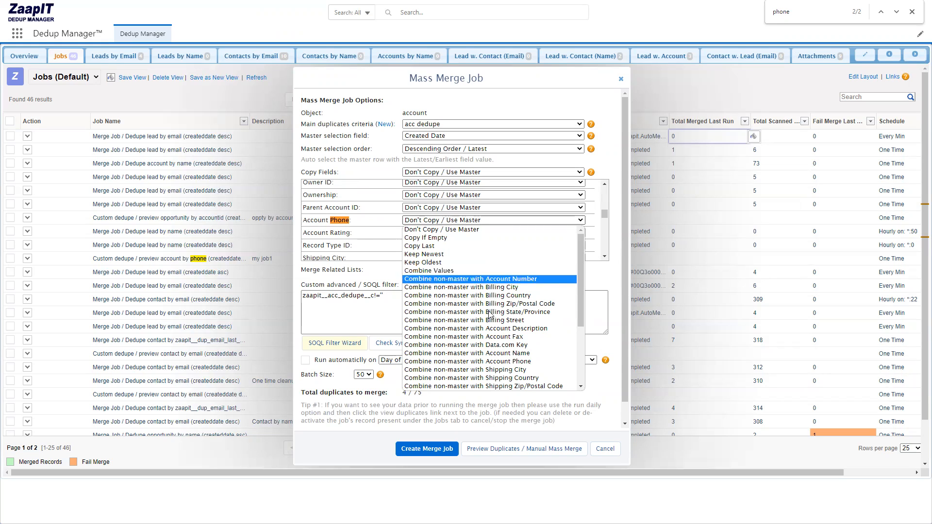
pyautogui.click(508, 333)
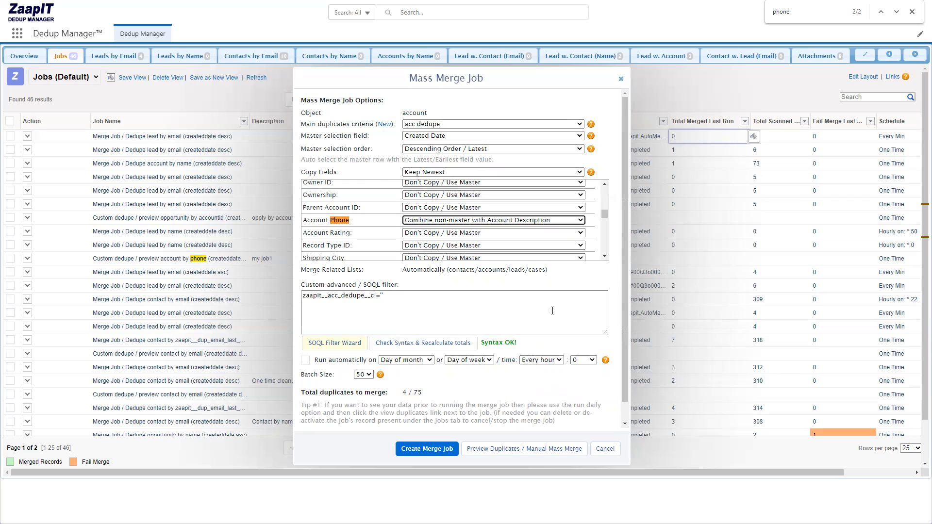
# Enable automatic running for the merge job and review its hour and minute schedule options and the scheduling help.
pyautogui.scroll(-1, 536, 325)
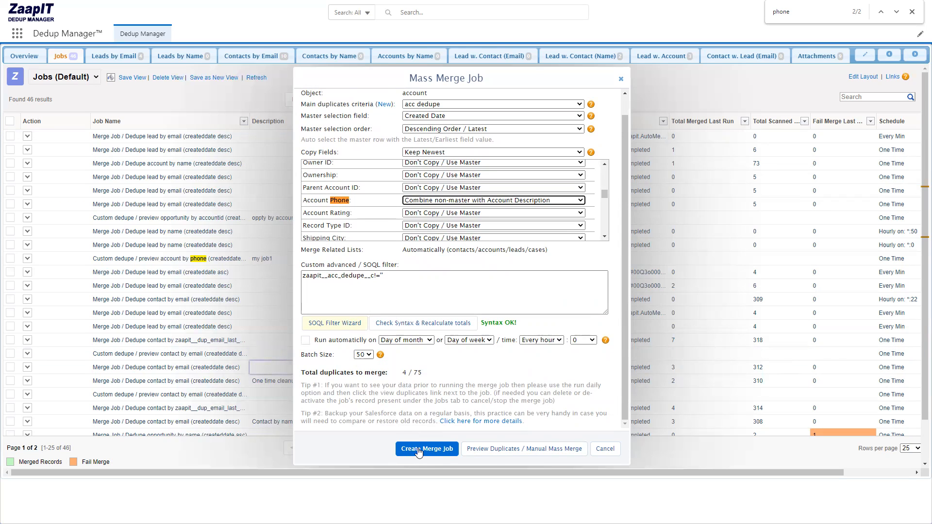
pyautogui.click(304, 341)
pyautogui.click(591, 340)
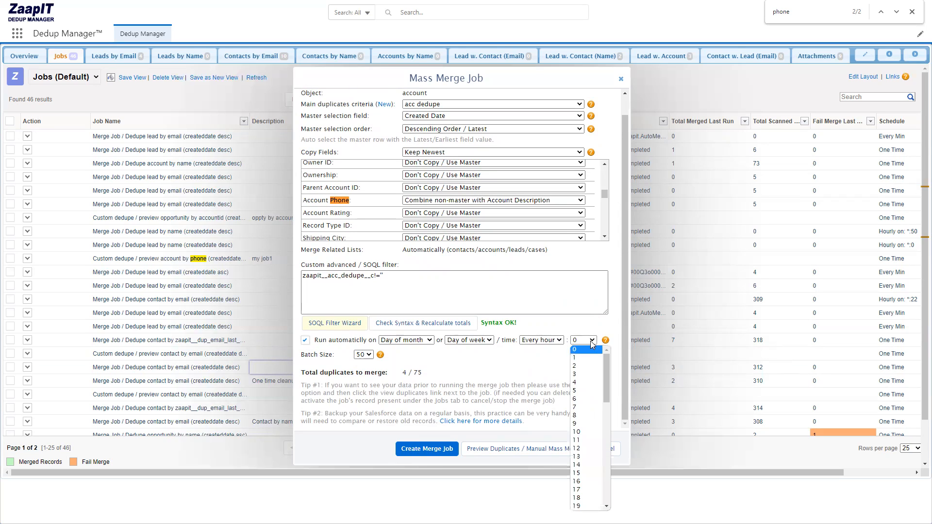
pyautogui.click(590, 341)
pyautogui.click(538, 340)
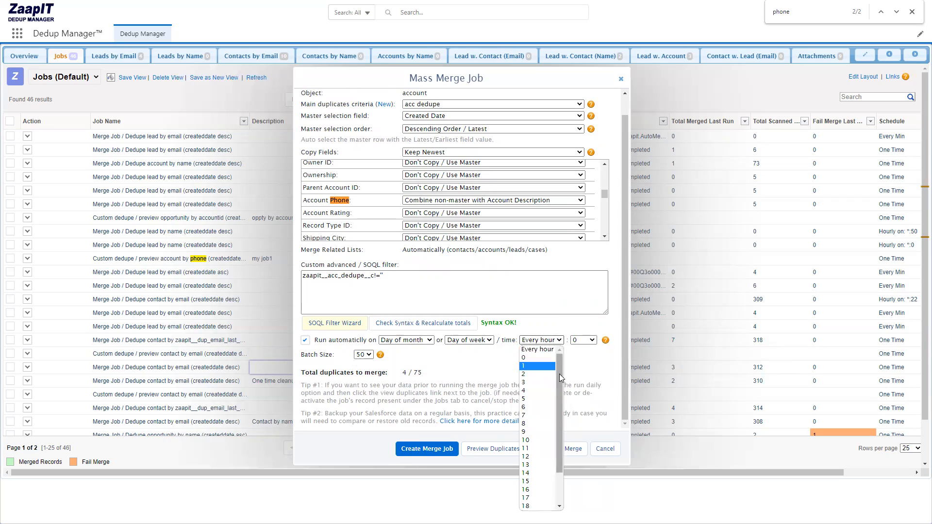
pyautogui.click(557, 341)
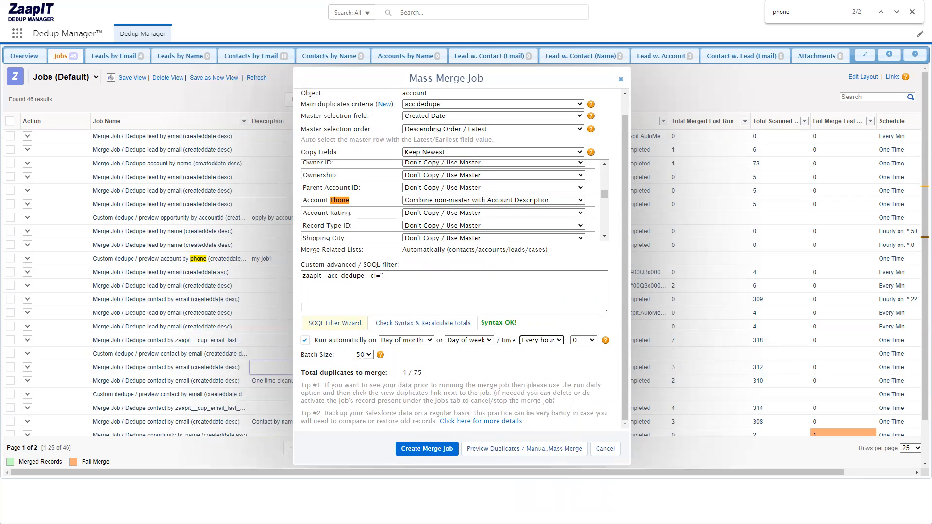
pyautogui.click(575, 341)
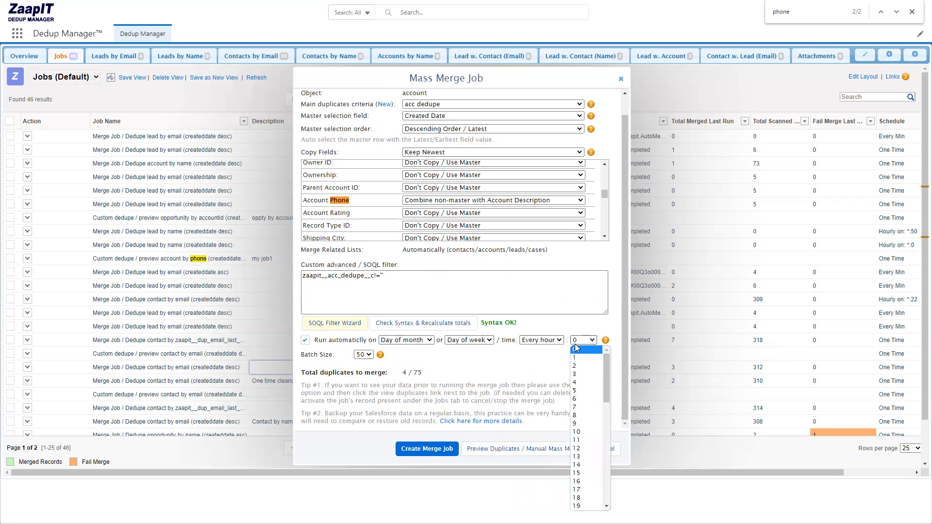
pyautogui.moveTo(603, 372); pyautogui.dragTo(610, 494)
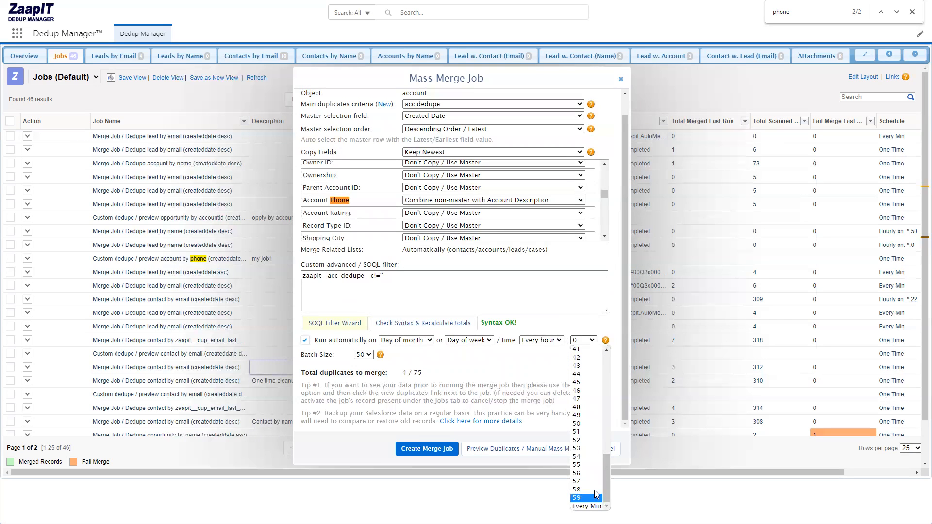
pyautogui.click(519, 374)
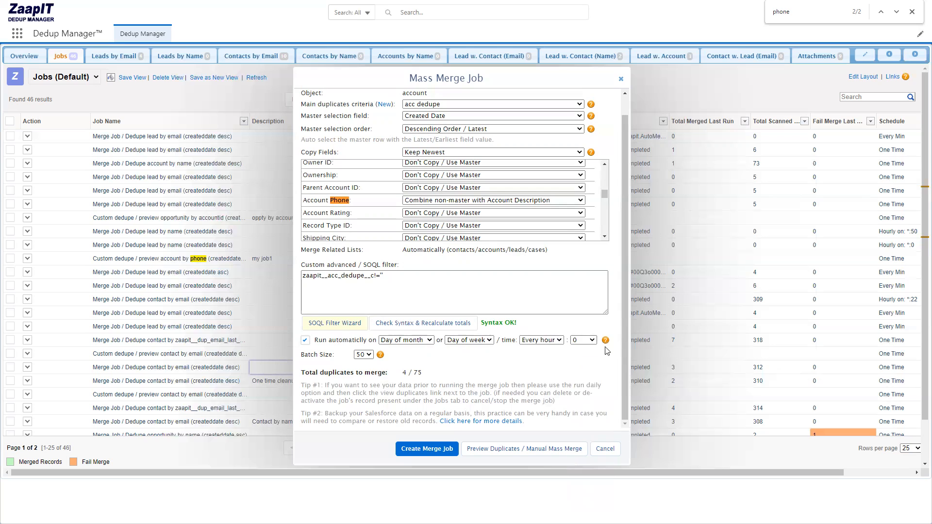
pyautogui.moveTo(606, 340)
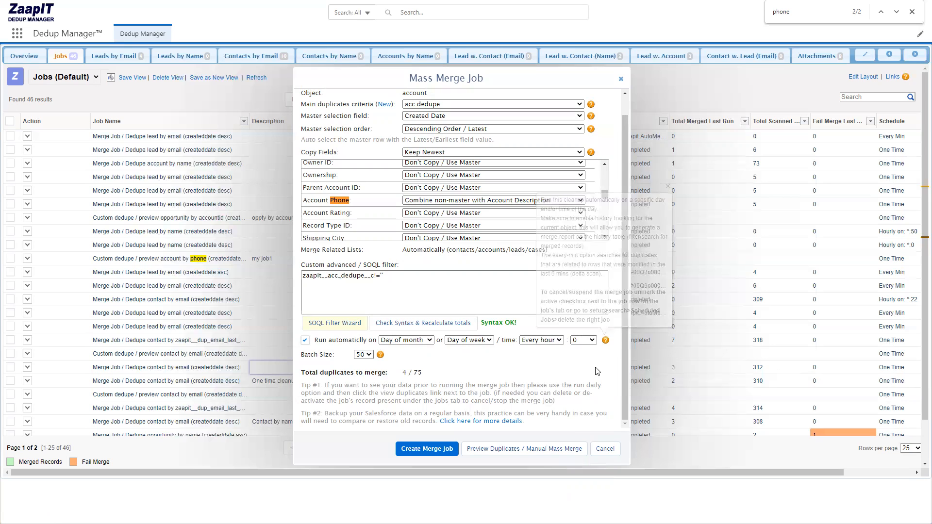
# Look through the batch size options and their help, and turn off automatic running for the merge job.
pyautogui.click(363, 354)
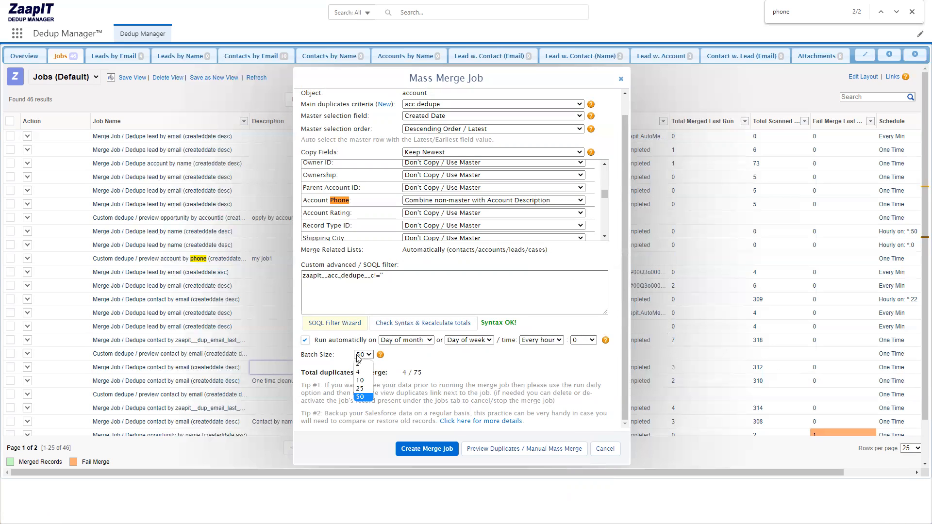
pyautogui.click(305, 345)
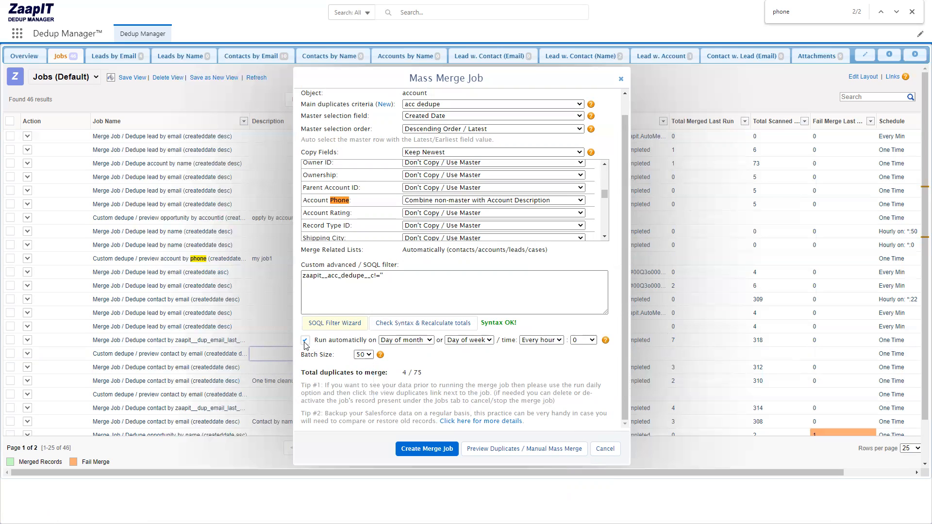
pyautogui.click(381, 357)
# Start the duplicate preview for manual mass merge and view the details of the new custom account dedupe job.
pyautogui.click(514, 452)
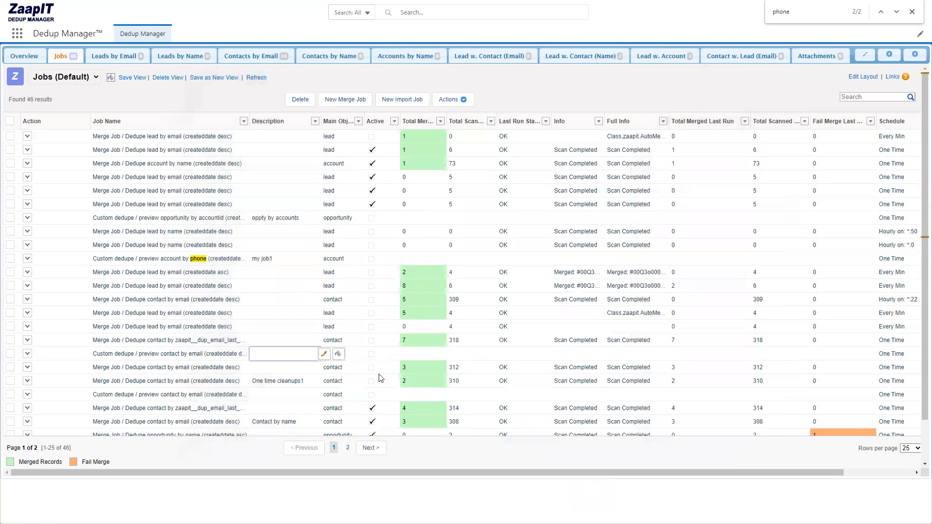
pyautogui.click(536, 310)
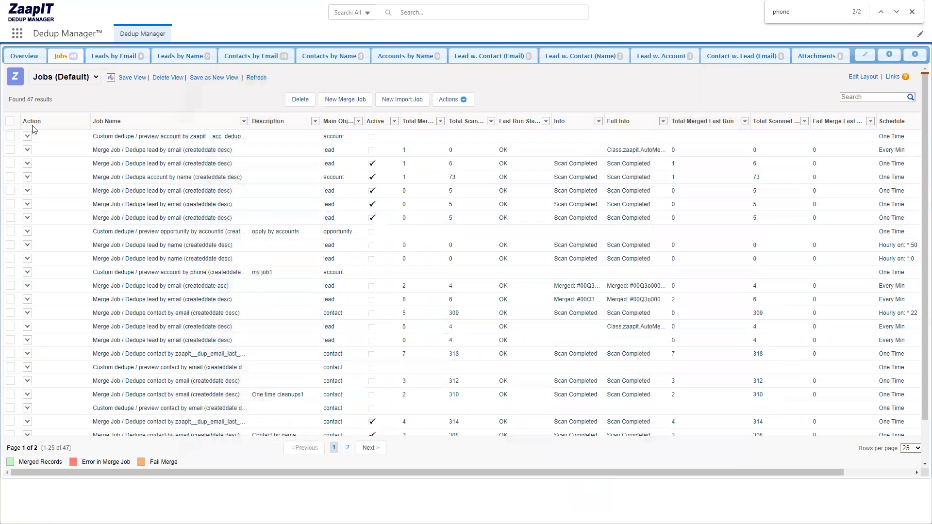
pyautogui.click(28, 136)
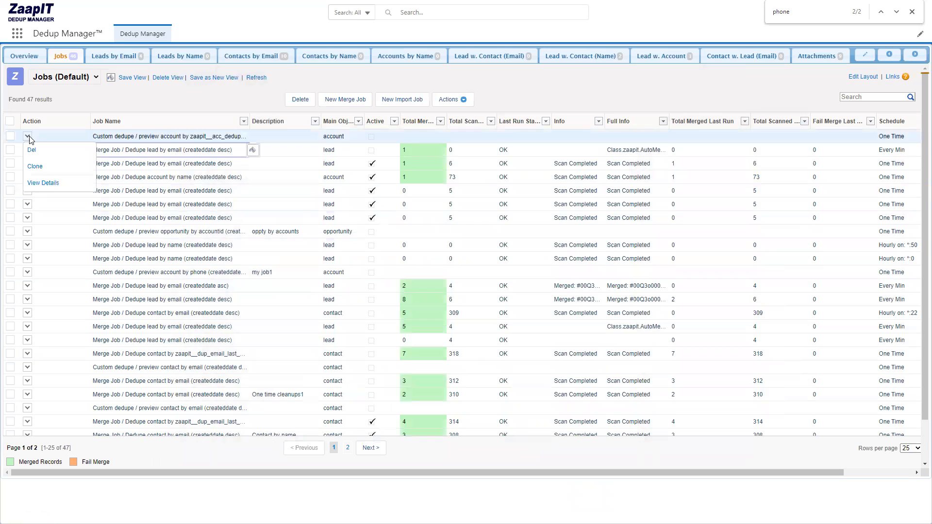
pyautogui.click(44, 183)
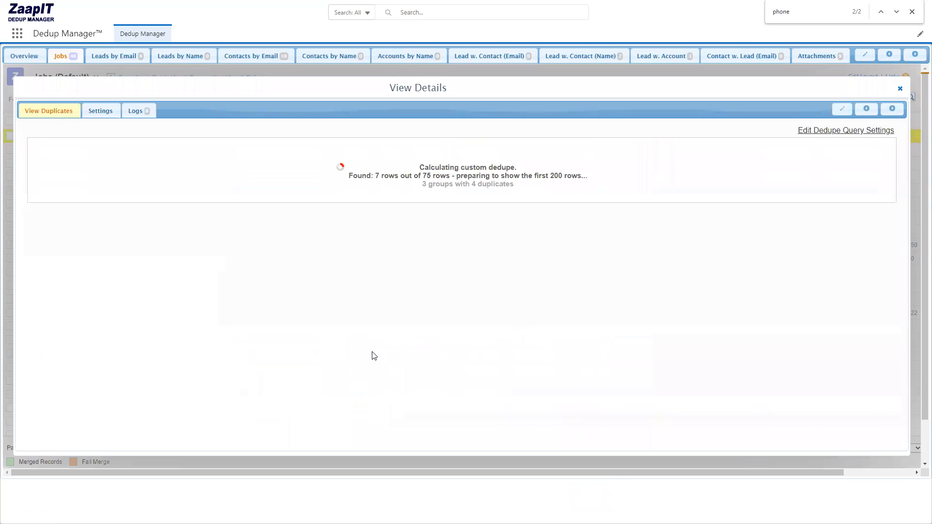
# Check the merge rule set on the Account Phone column of the duplicates list.
pyautogui.moveTo(462, 187); pyautogui.dragTo(536, 186)
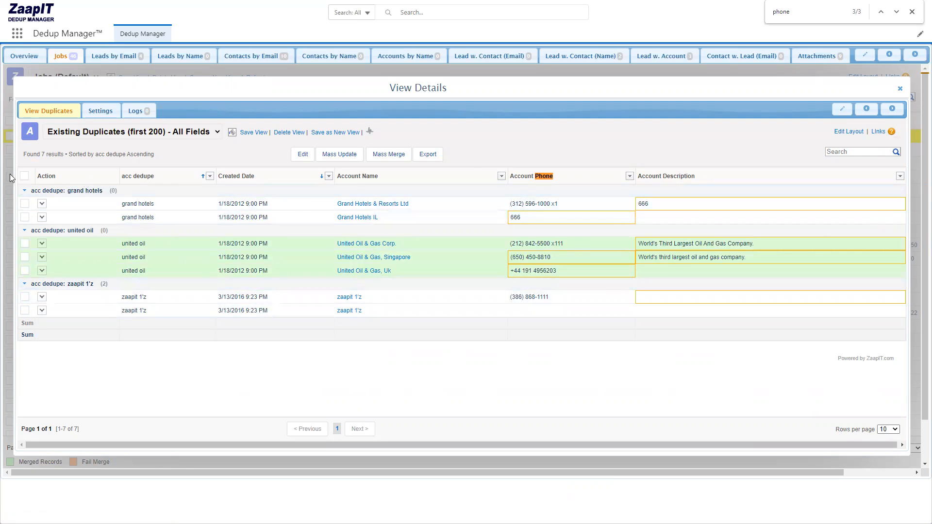
pyautogui.click(629, 176)
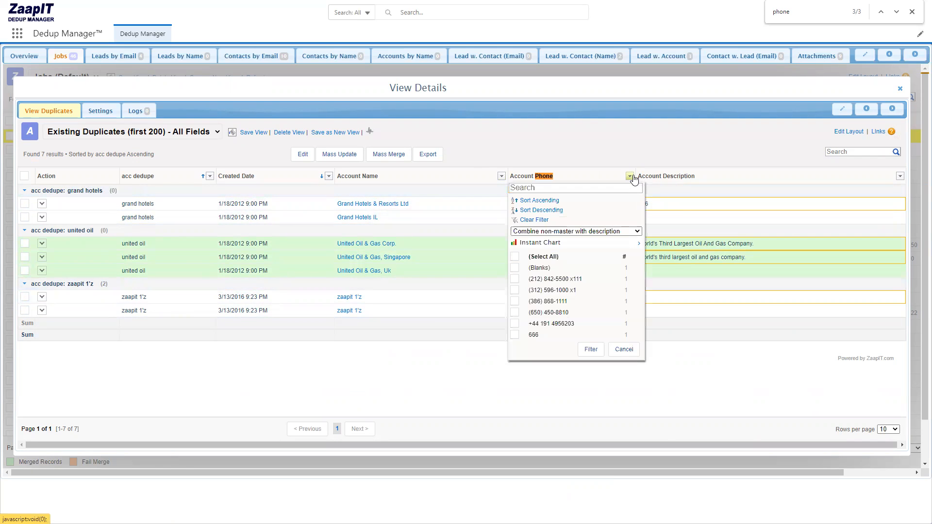
pyautogui.click(579, 232)
pyautogui.click(579, 233)
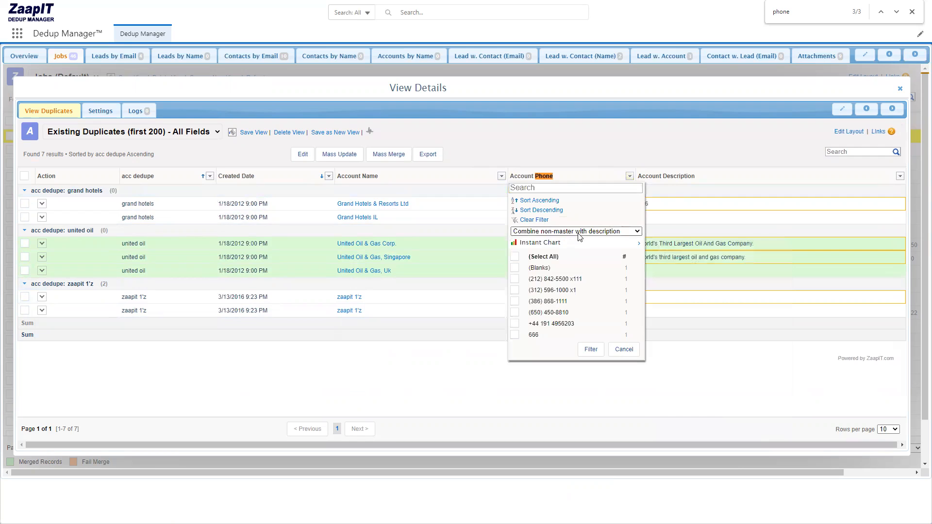
pyautogui.click(629, 176)
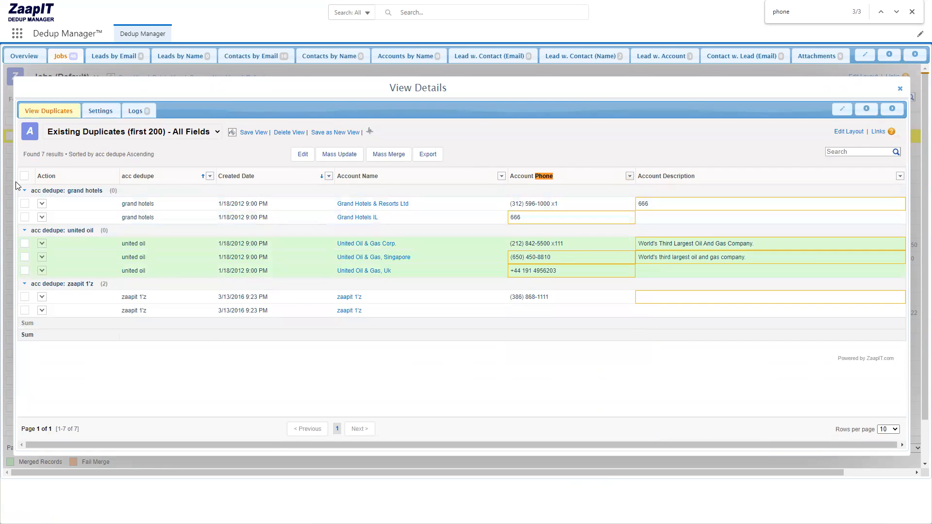
pyautogui.click(24, 176)
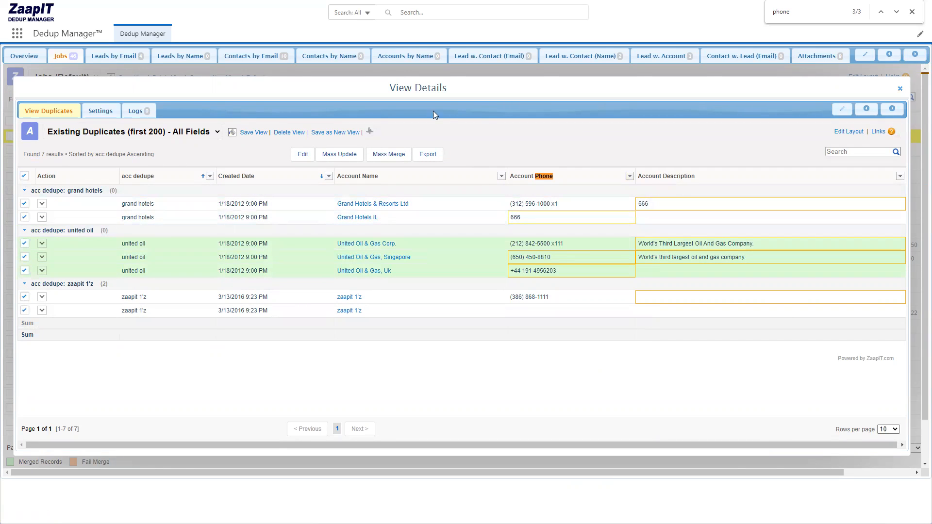
pyautogui.click(389, 155)
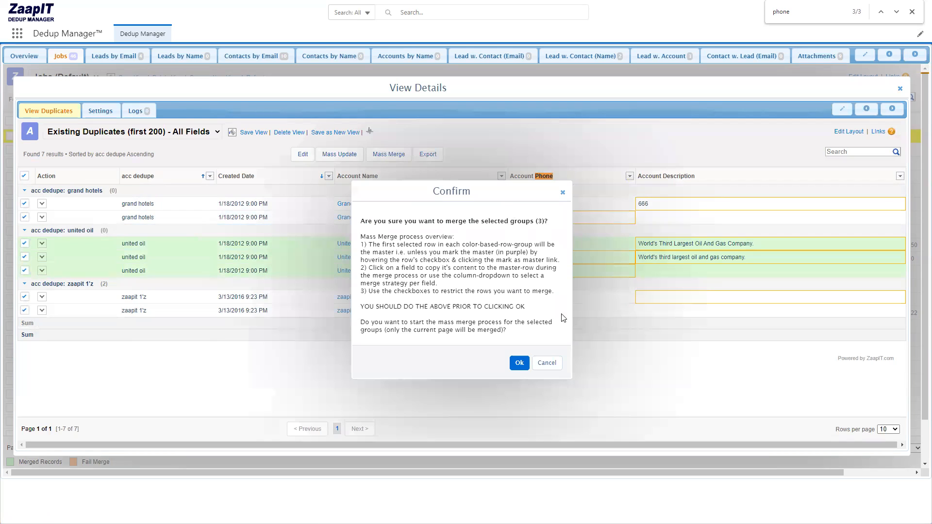
pyautogui.click(554, 365)
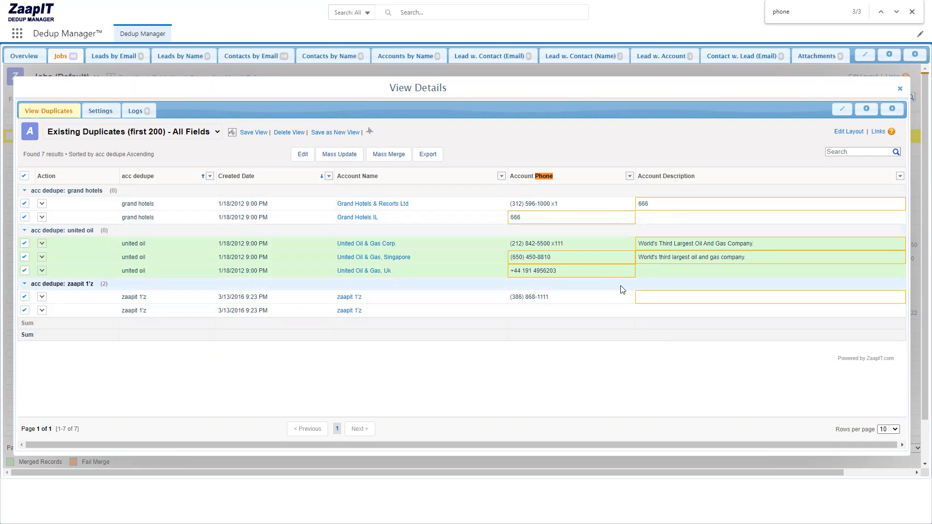
# Search the available apps and items for "file" and dismiss the search.
pyautogui.click(19, 34)
pyautogui.click(18, 34)
pyautogui.click(19, 34)
pyautogui.write('file')
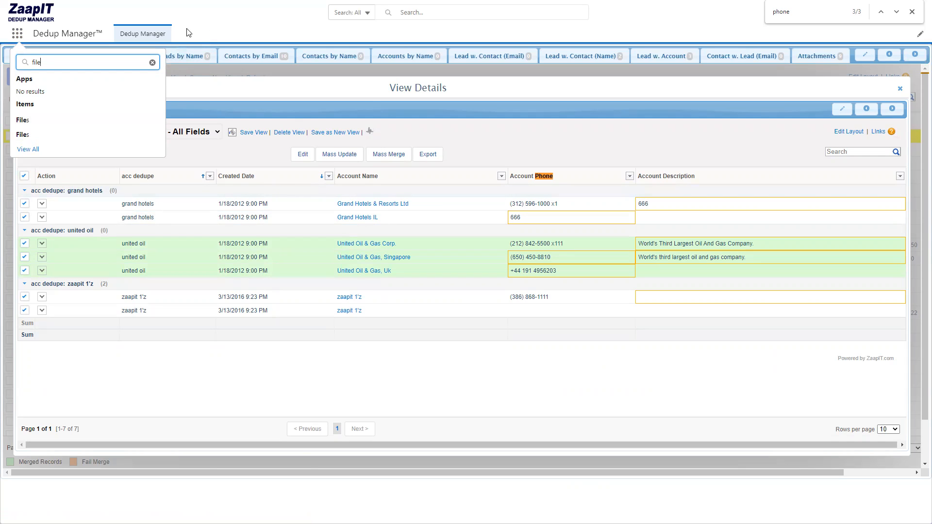
pyautogui.click(212, 30)
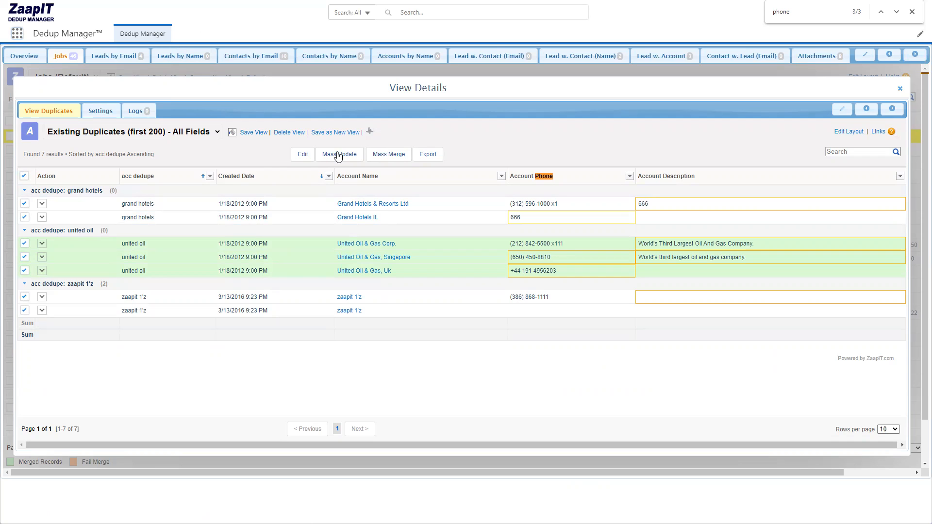
# Fill in the empty Account Phone of the second zaapit 1'z account with a test phone number and save the change.
pyautogui.click(301, 154)
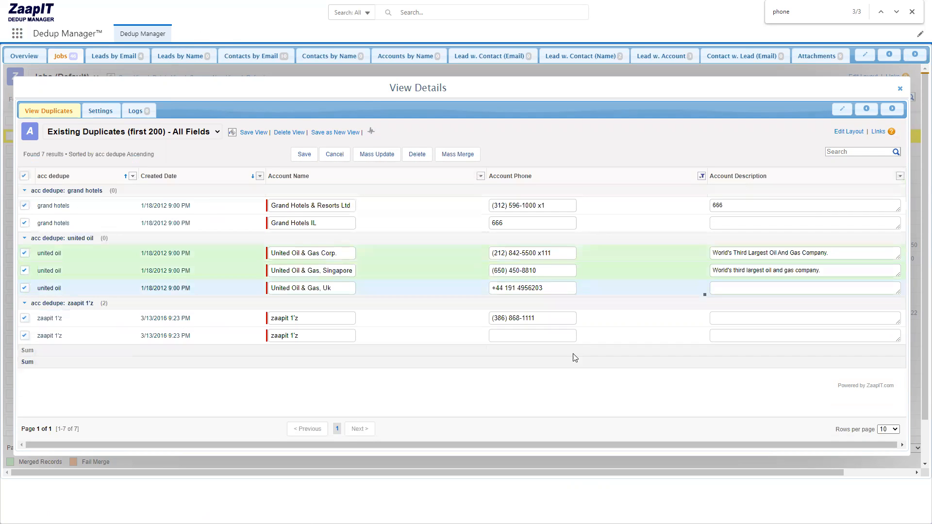
pyautogui.click(523, 337)
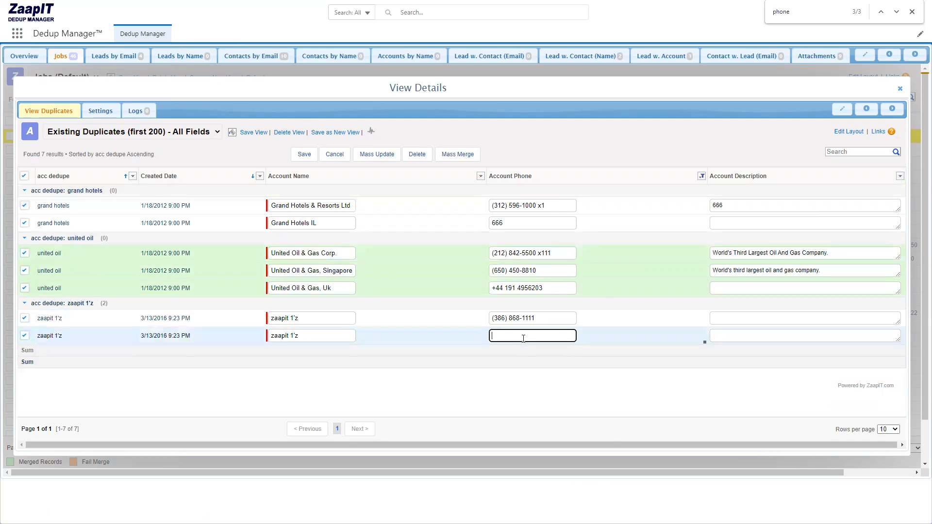
pyautogui.write('234234')
pyautogui.click(299, 162)
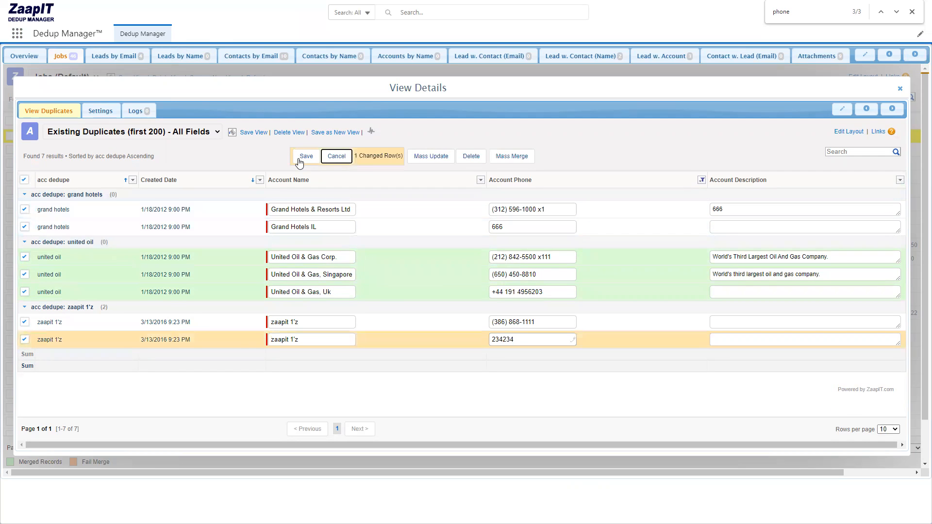
pyautogui.click(299, 161)
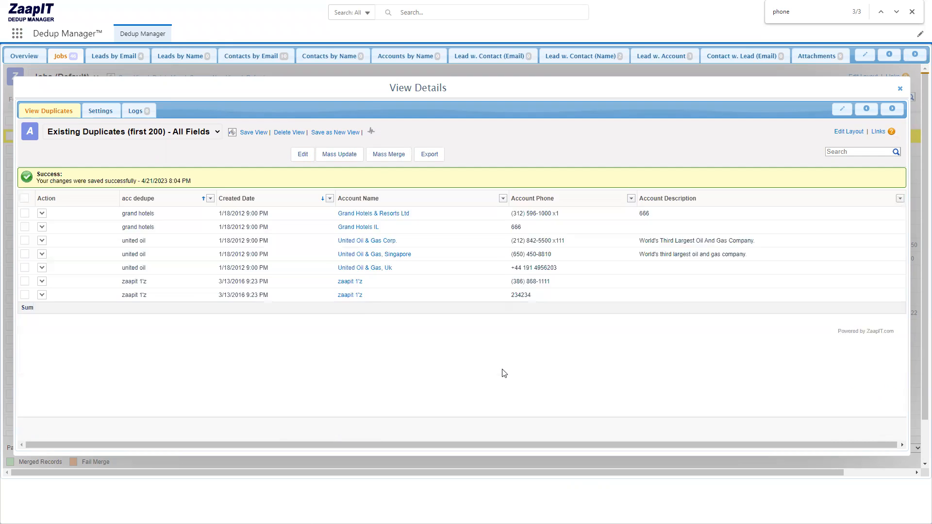
# Mass merge only the zaapit 1'z duplicate group and confirm the merge.
pyautogui.click(25, 318)
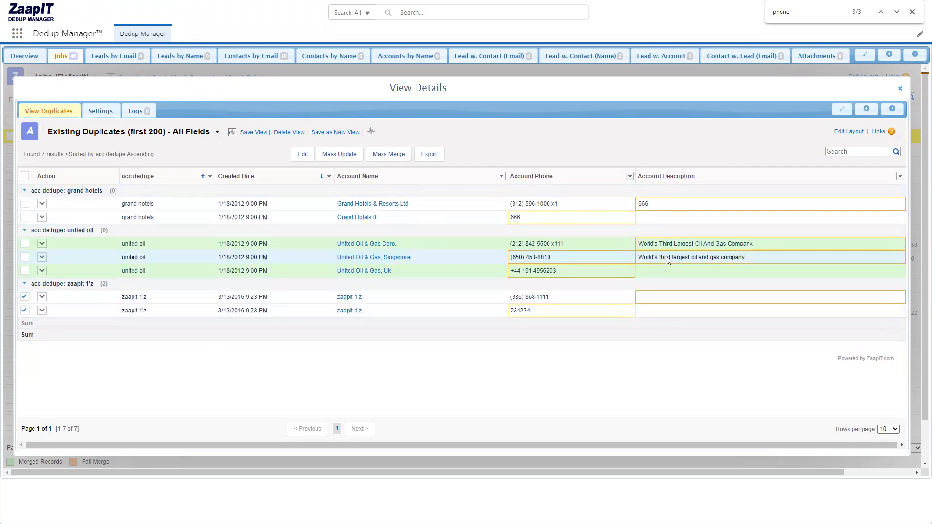
pyautogui.click(384, 156)
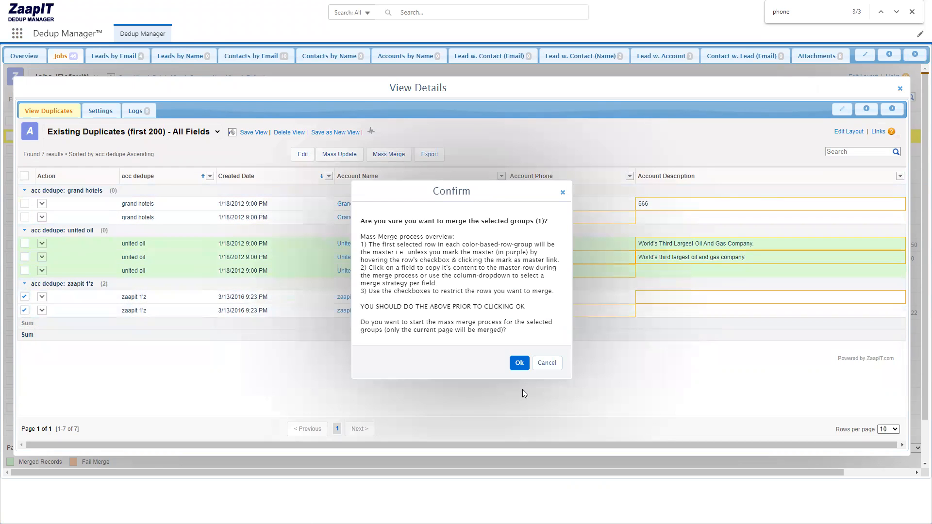
pyautogui.click(519, 364)
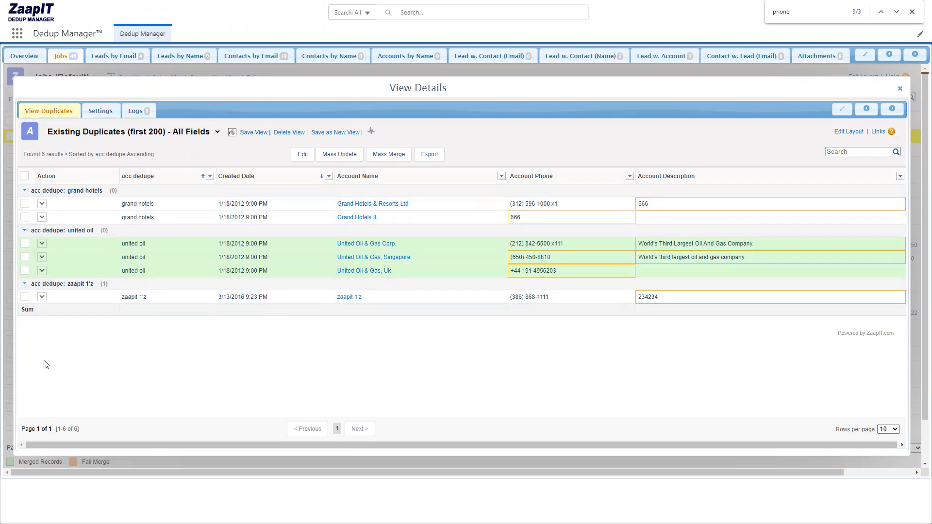
# View the rows-per-page choices for the duplicates list.
pyautogui.click(890, 429)
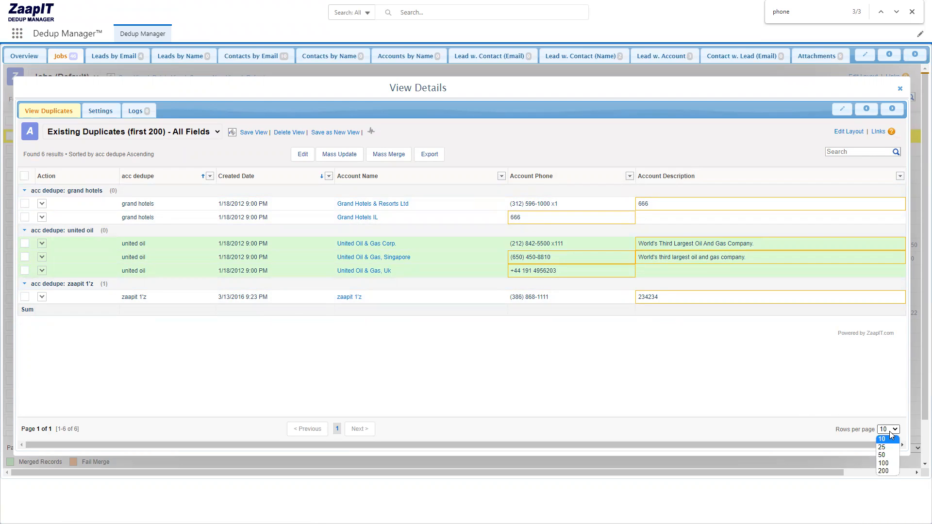
pyautogui.click(889, 430)
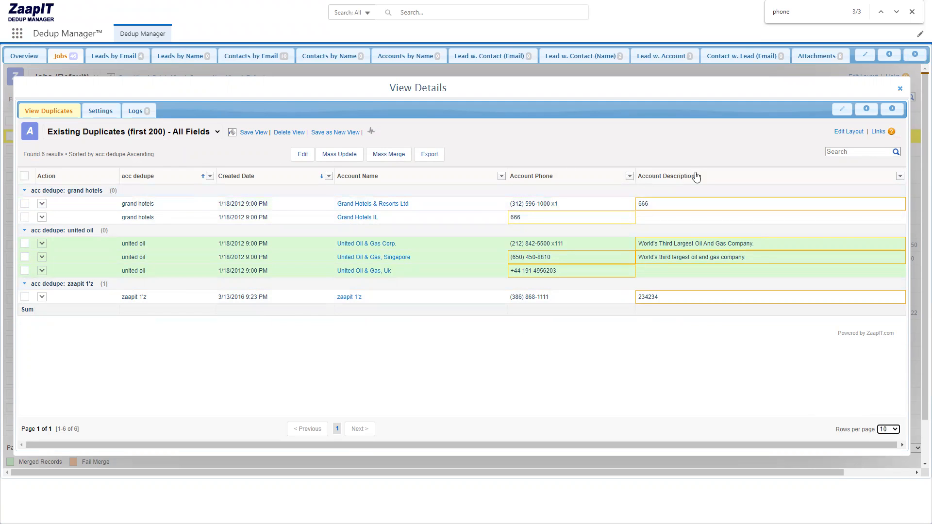